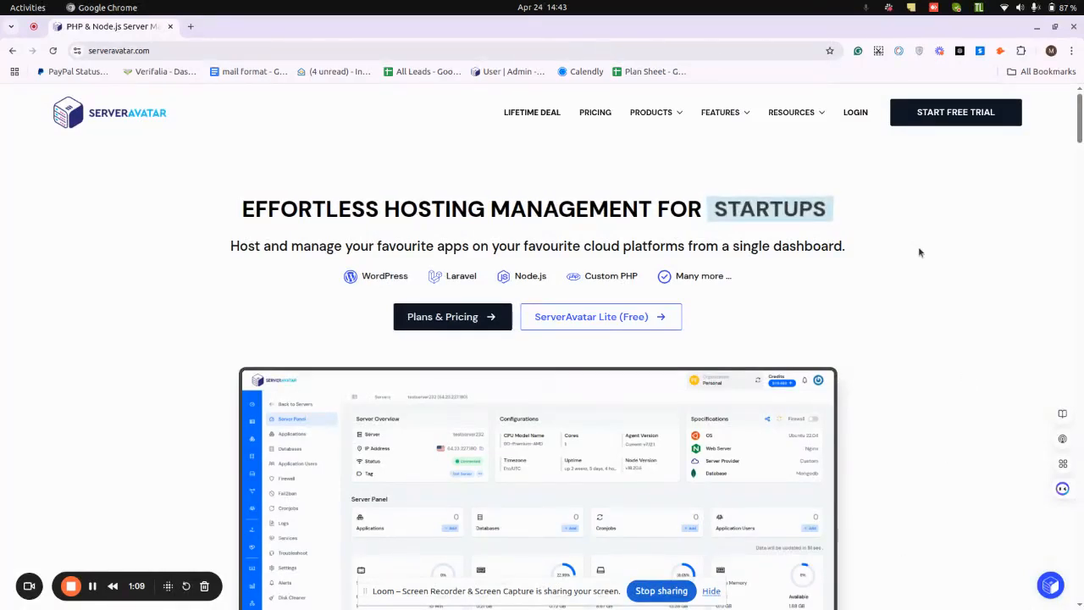
# Log in and open the Log Monitoring Suite for the support application on log-monitoring-server
pyautogui.click(855, 113)
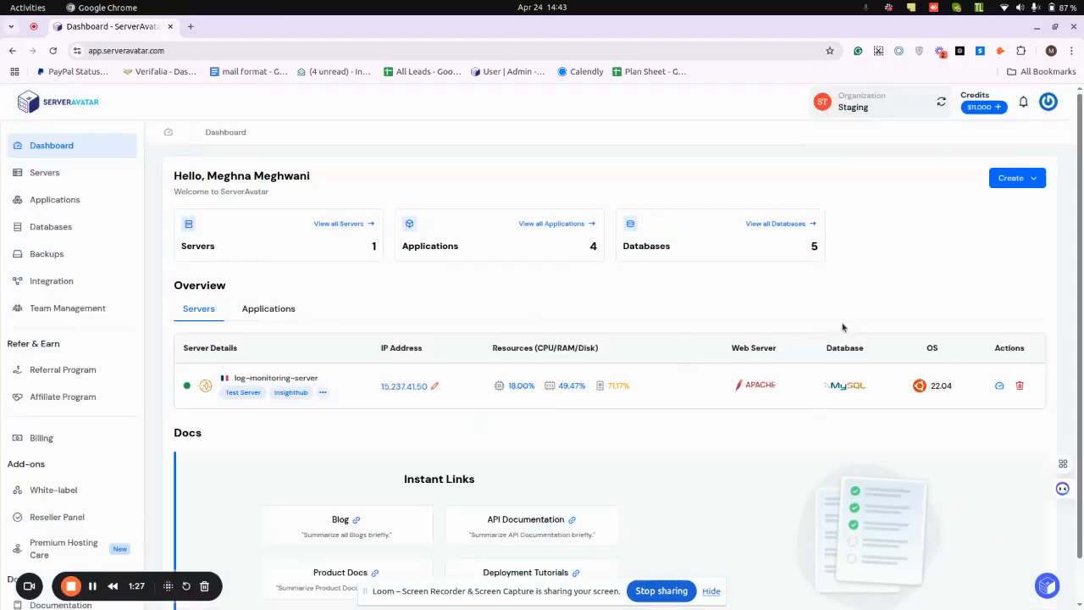
pyautogui.click(1000, 387)
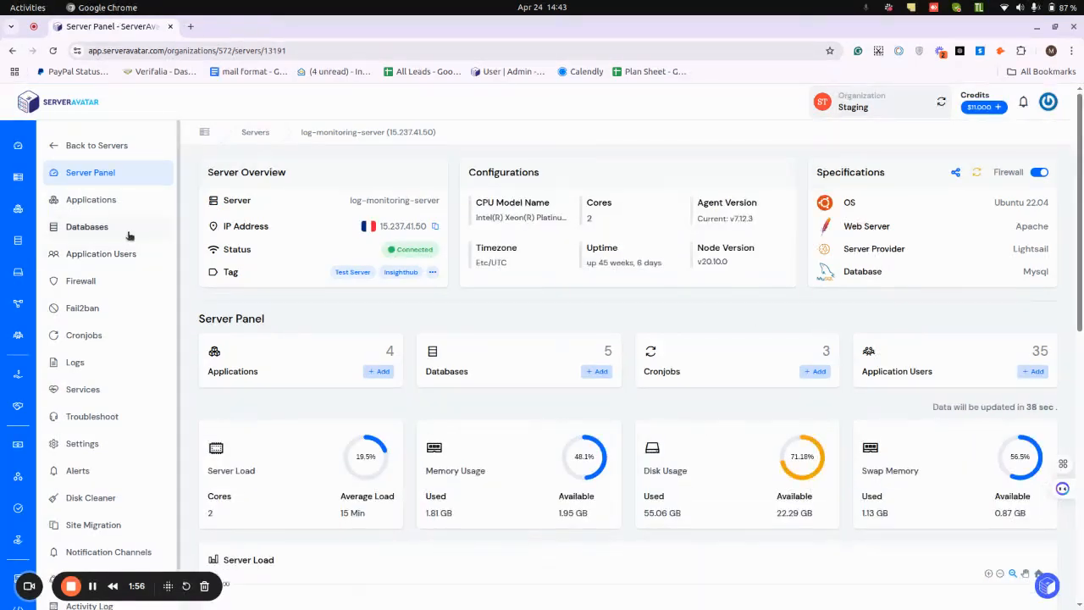
pyautogui.click(109, 209)
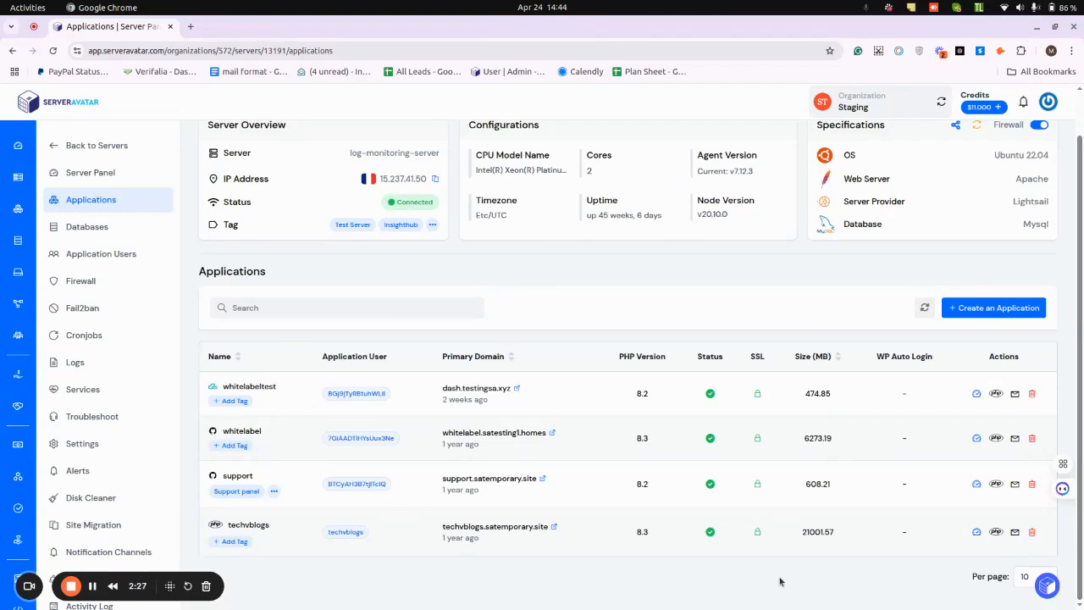
pyautogui.click(978, 485)
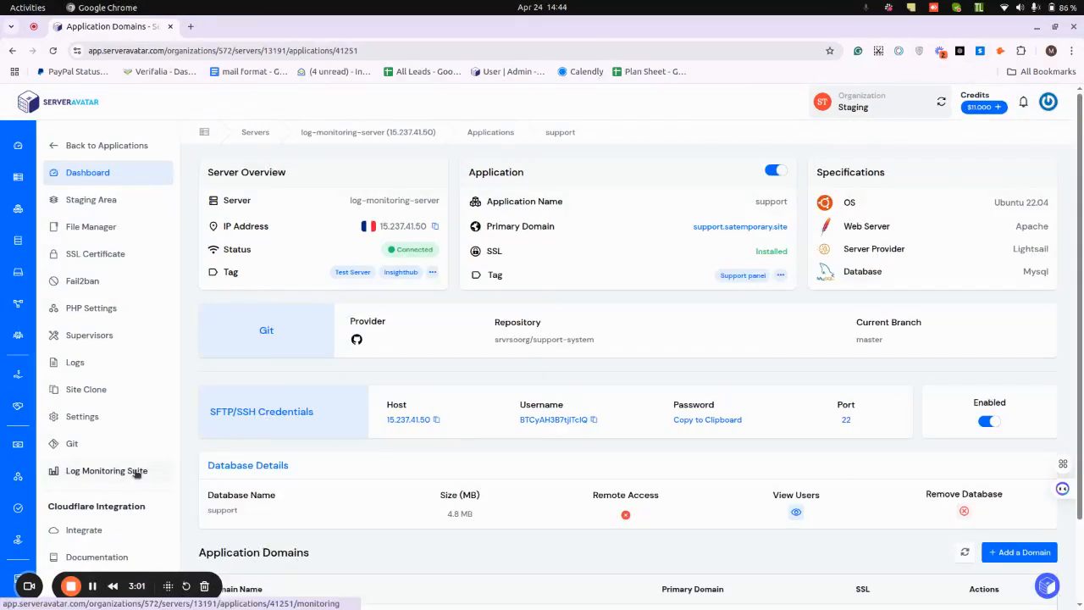
pyautogui.click(137, 474)
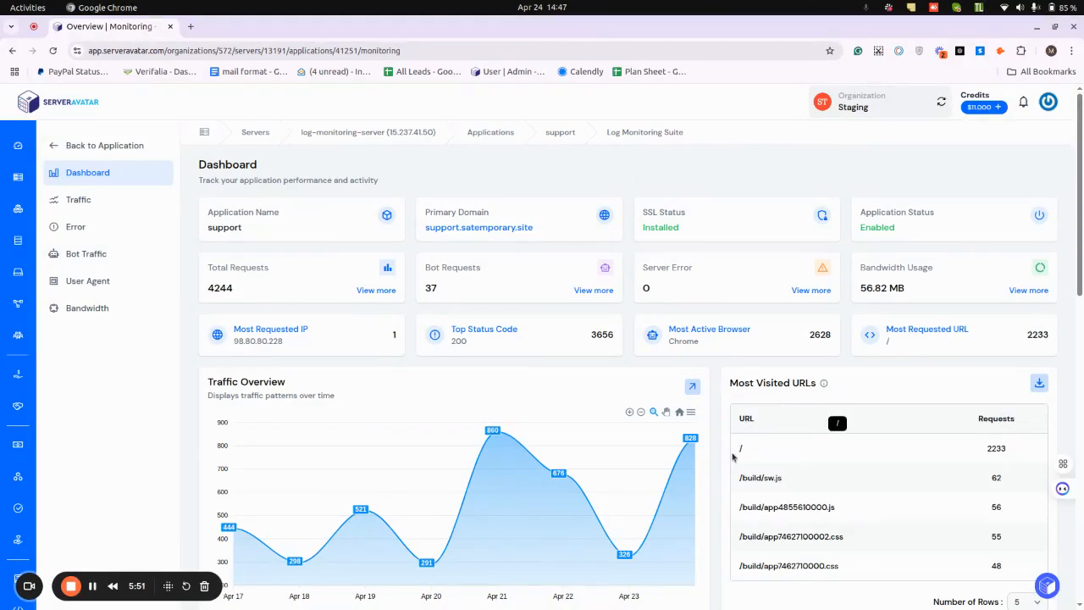
# Review the monitoring dashboard's traffic overview, browser and device distribution, country requests, status codes, bandwidth-heavy resources and bot versus human traffic
pyautogui.scroll(-4, 727, 467)
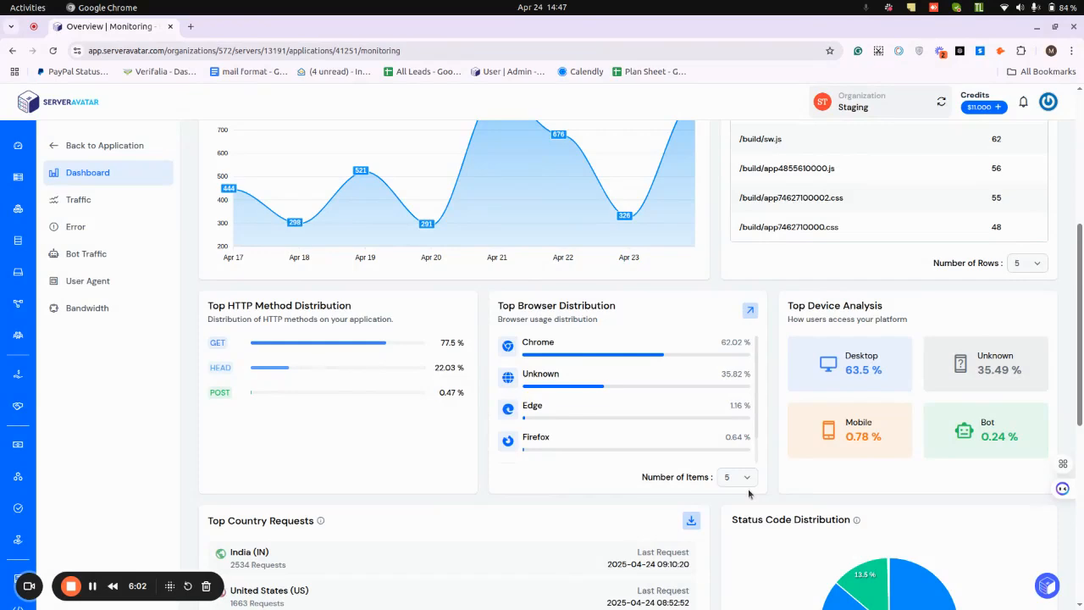
pyautogui.scroll(-5, 748, 494)
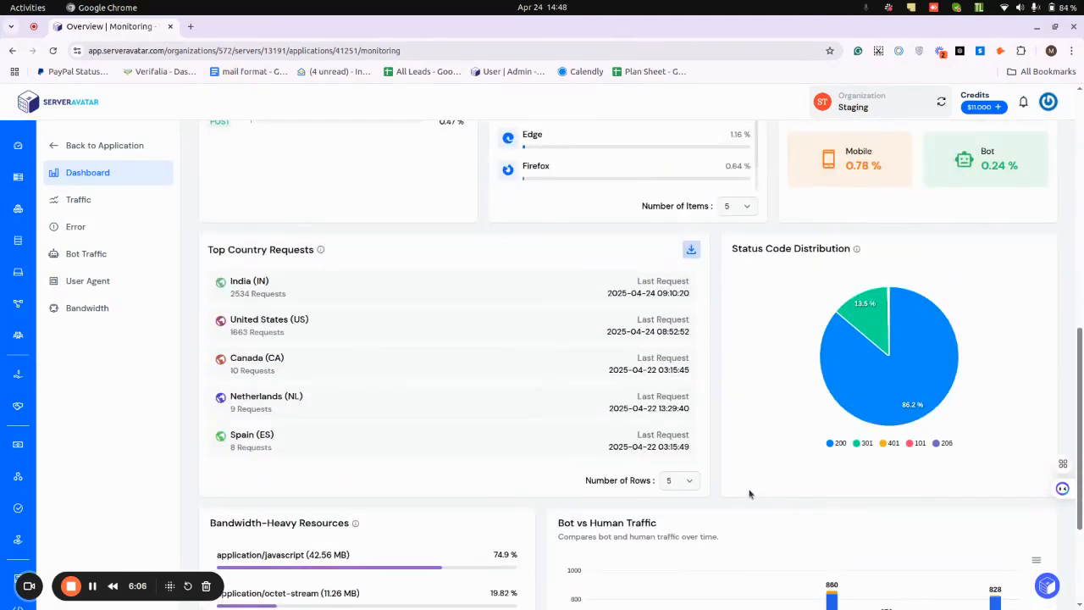
pyautogui.scroll(-1, 749, 493)
pyautogui.scroll(-2, 748, 494)
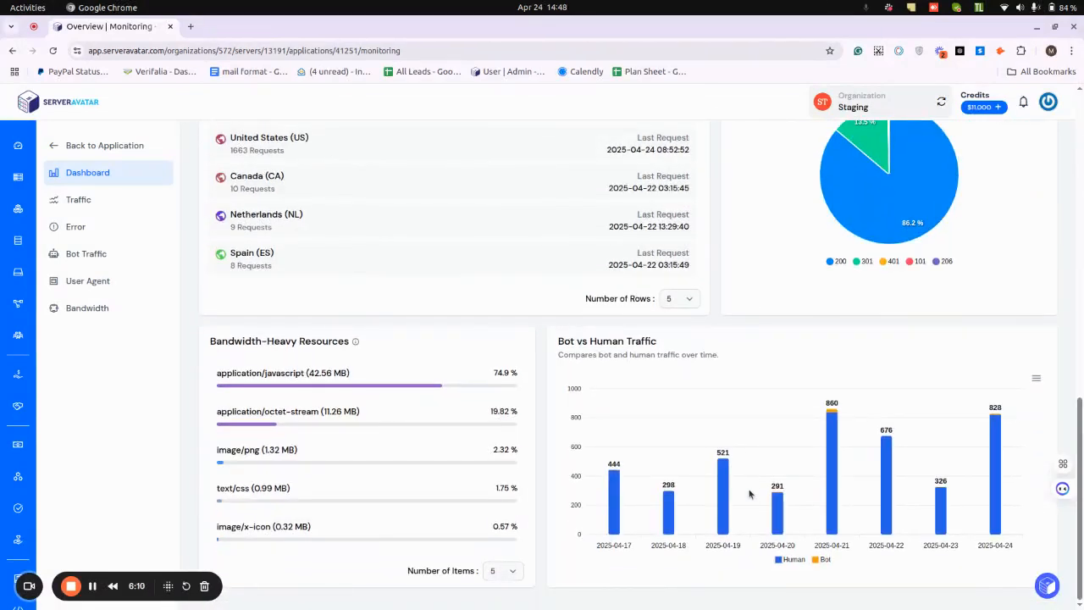
pyautogui.scroll(5, 748, 494)
pyautogui.scroll(5, 757, 480)
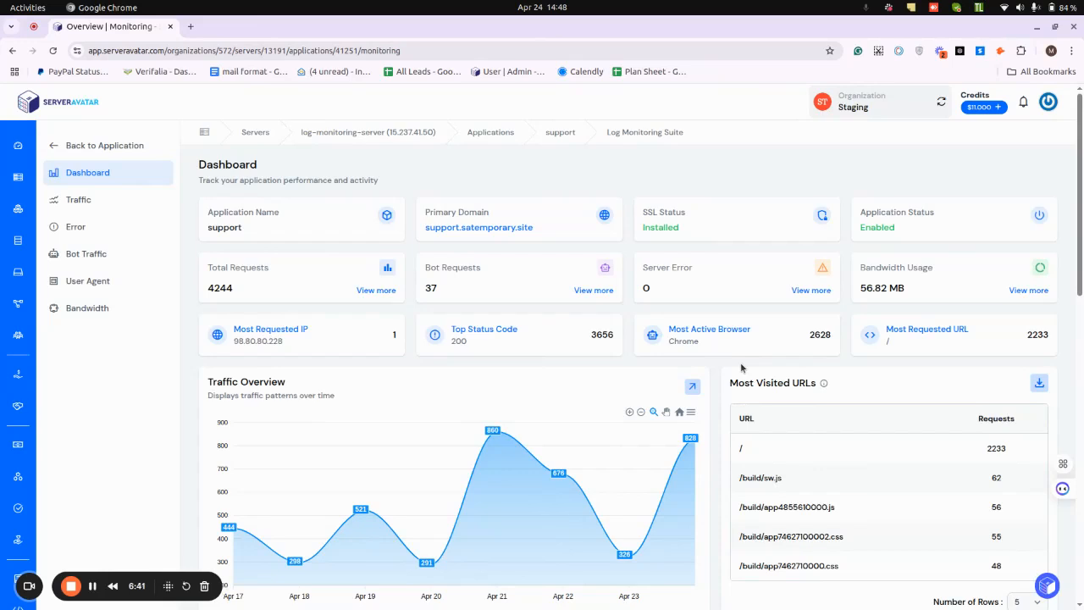
# Open the traffic analysis and examine its visitor trends, latest request logs, visited and referral URLs, sitemap URL and URL status breakdown
pyautogui.click(96, 205)
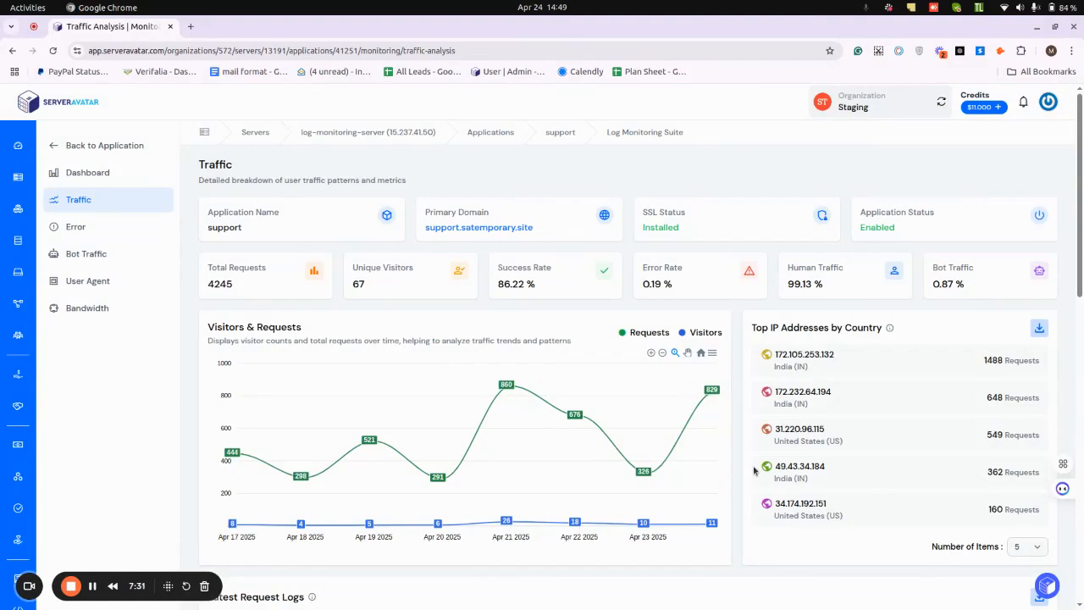
pyautogui.scroll(-5, 754, 471)
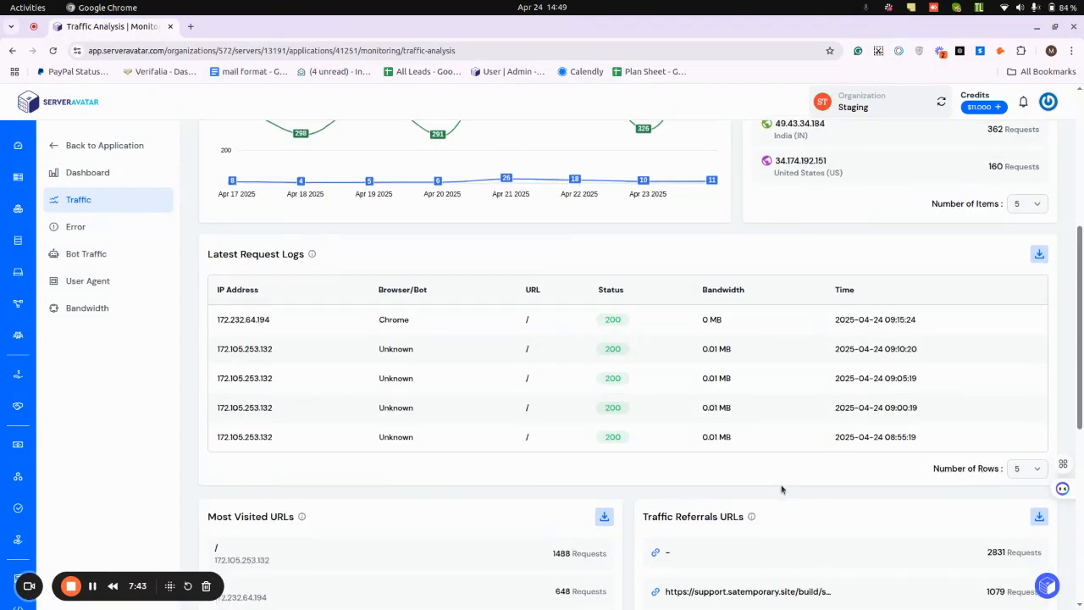
pyautogui.scroll(-3, 653, 499)
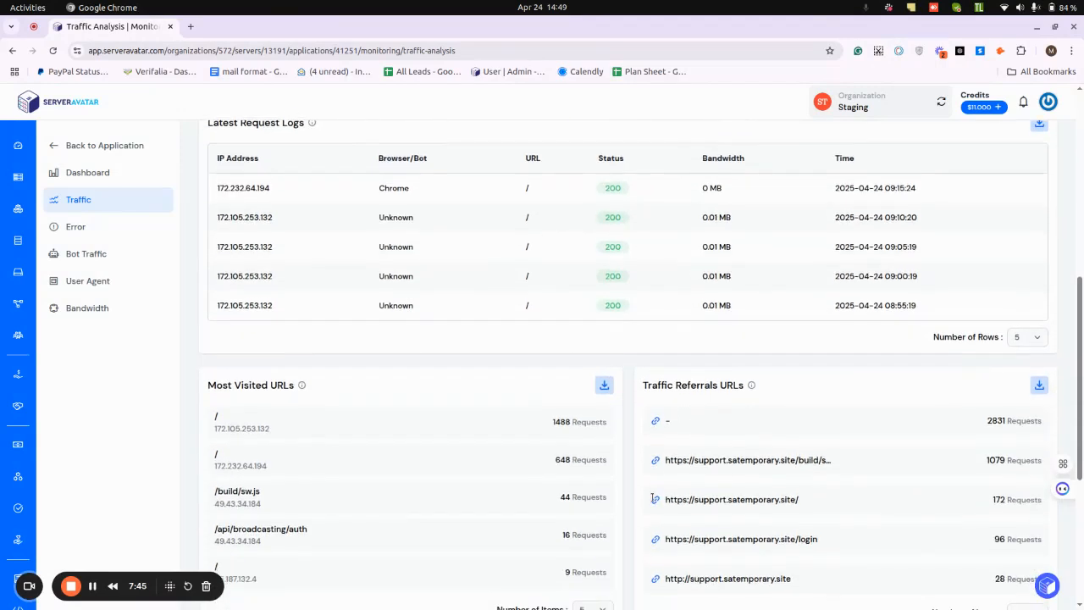
pyautogui.scroll(-3, 653, 499)
pyautogui.scroll(2, 653, 502)
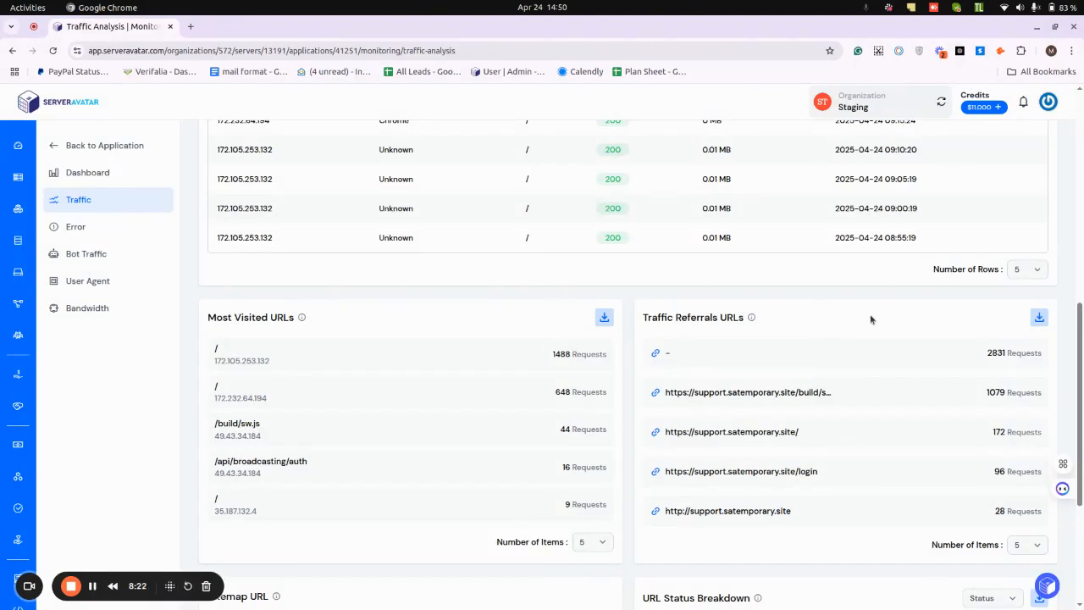
pyautogui.scroll(-4, 816, 260)
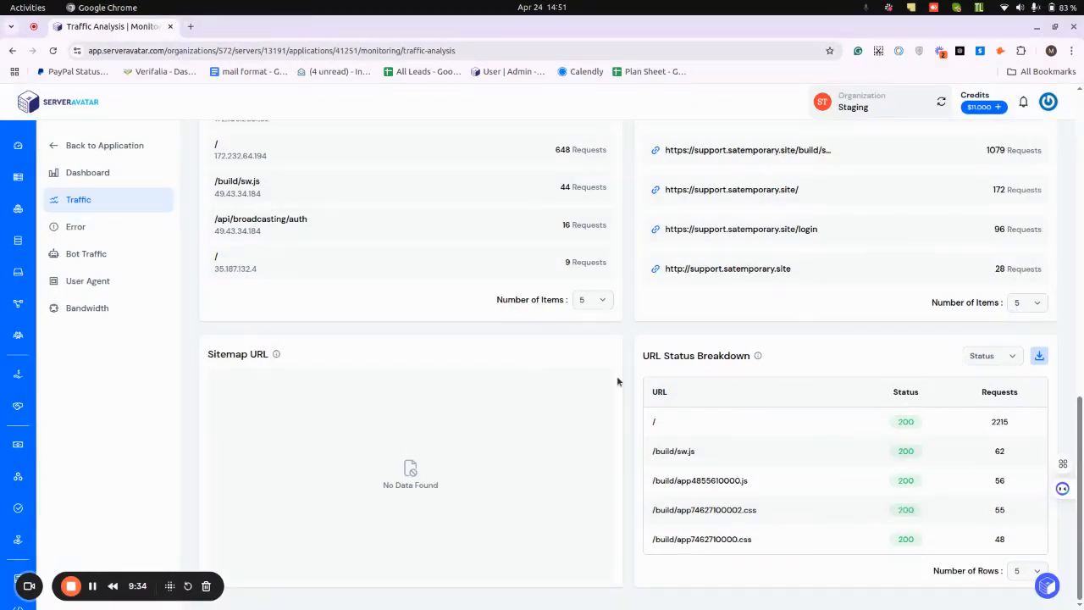
# Open the error analysis and examine the error rate, error code summary, 4xx status code distribution, error sources and top error referrer URLs
pyautogui.click(75, 227)
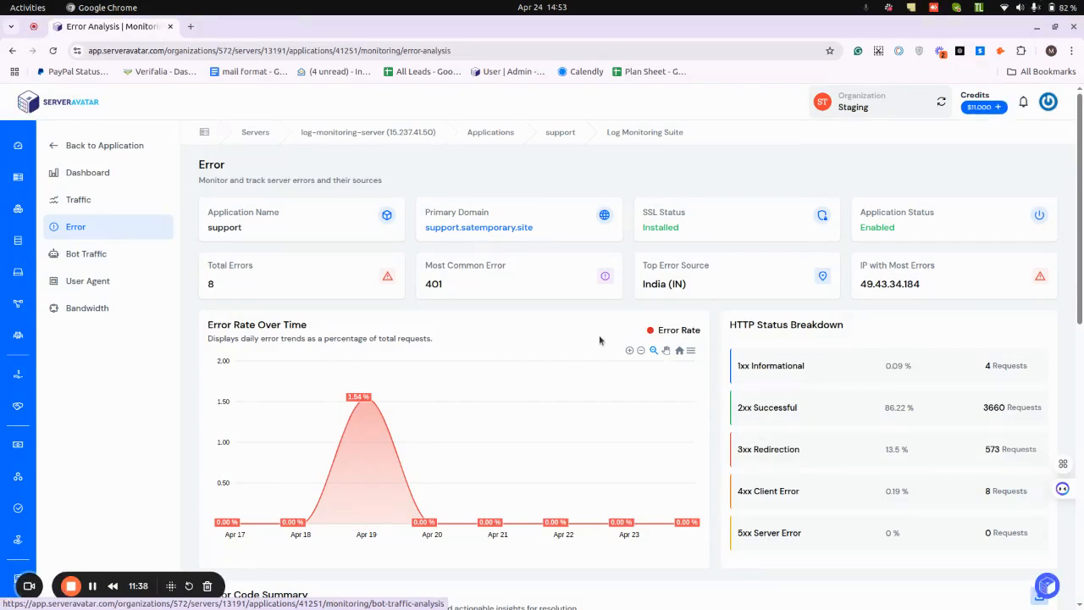
pyautogui.scroll(-3, 847, 331)
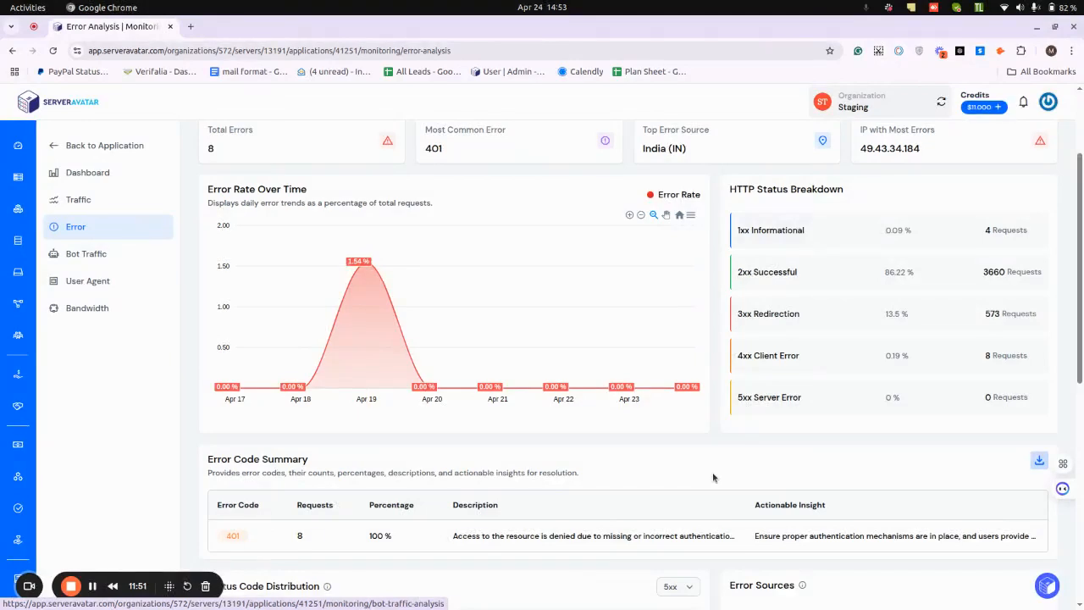
pyautogui.scroll(-3, 647, 437)
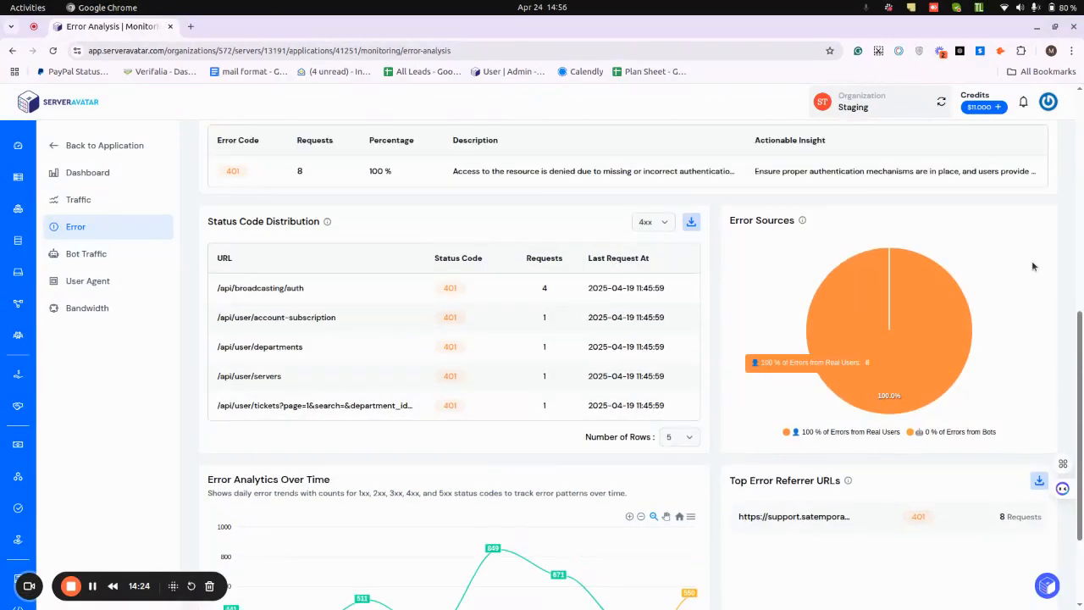
pyautogui.scroll(-3, 679, 467)
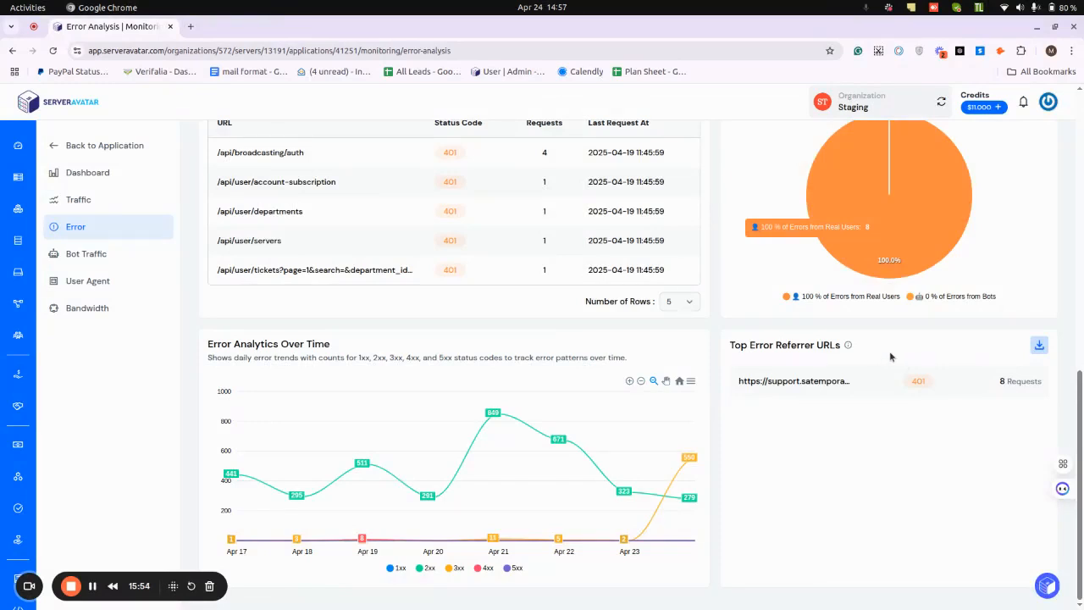
# Open the bot traffic analysis and examine its trends, most crawled URLs, traffic by IP address and bot distribution
pyautogui.click(86, 254)
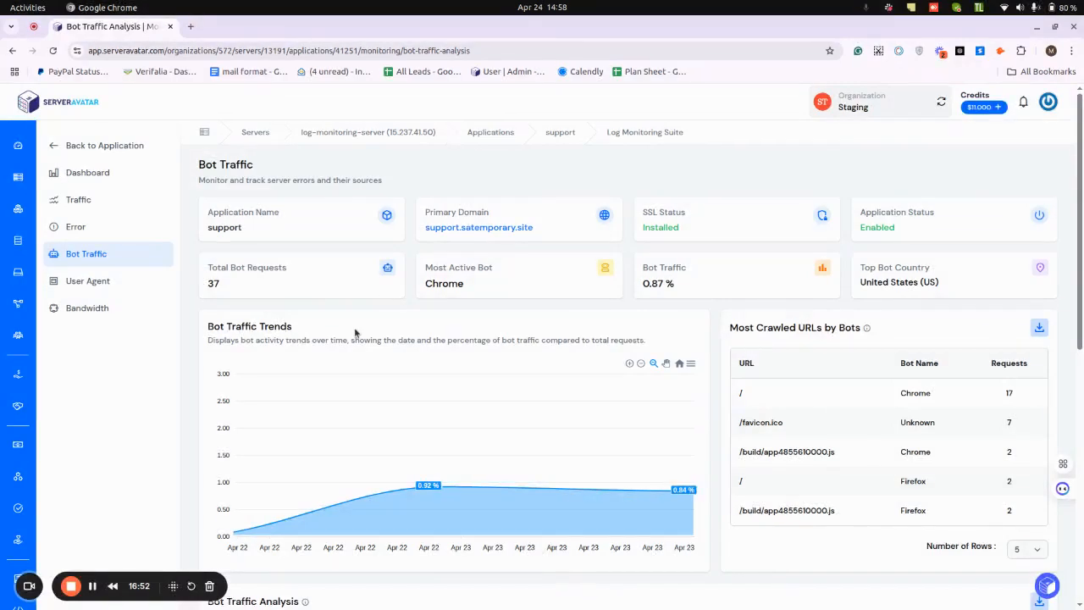
pyautogui.scroll(-3, 757, 389)
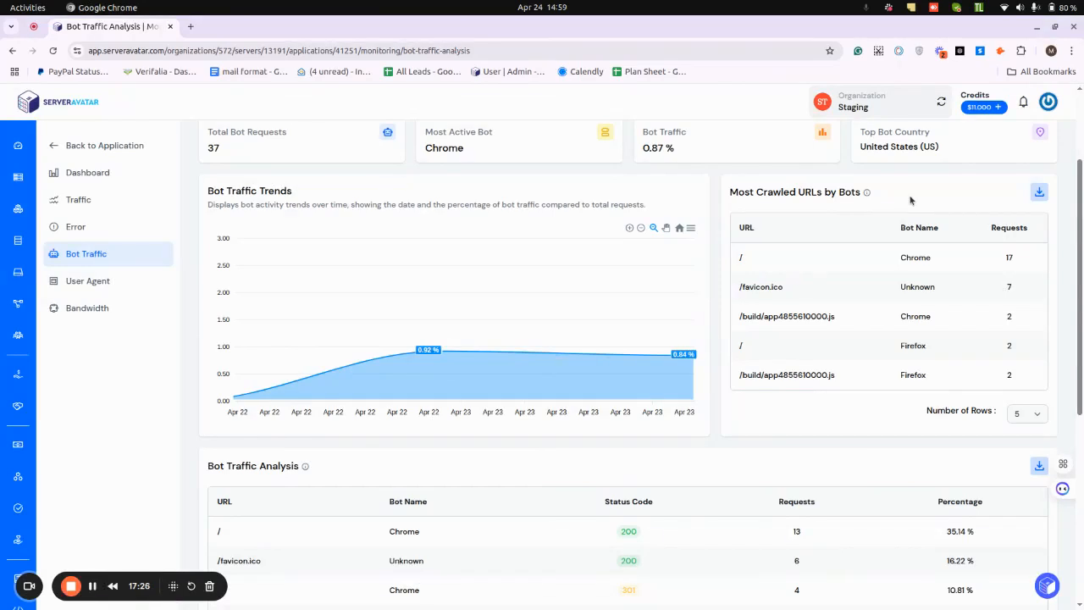
pyautogui.scroll(-3, 377, 423)
pyautogui.scroll(-1, 457, 381)
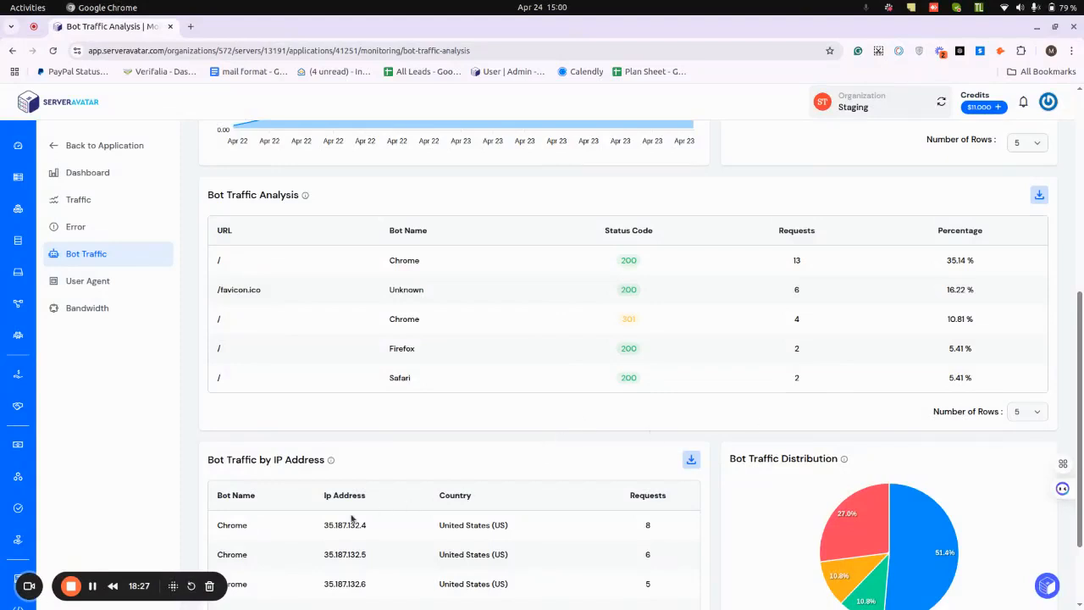
pyautogui.scroll(-2, 381, 464)
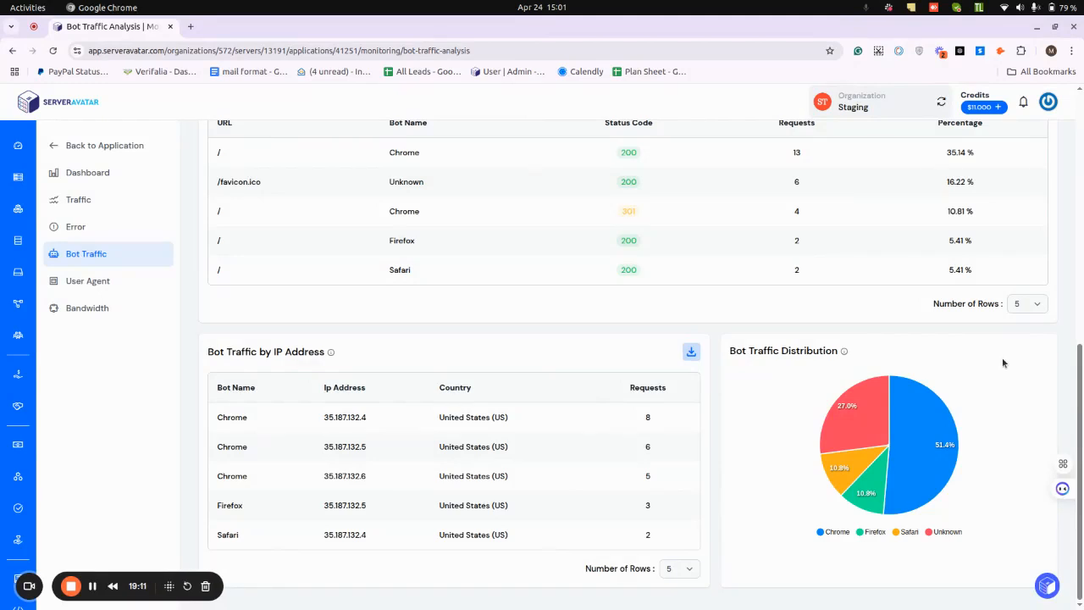
# Open the user agent analysis and examine the agent breakdown, device and OS traffic, requested URLs and the X11 share of the OS distribution
pyautogui.click(96, 289)
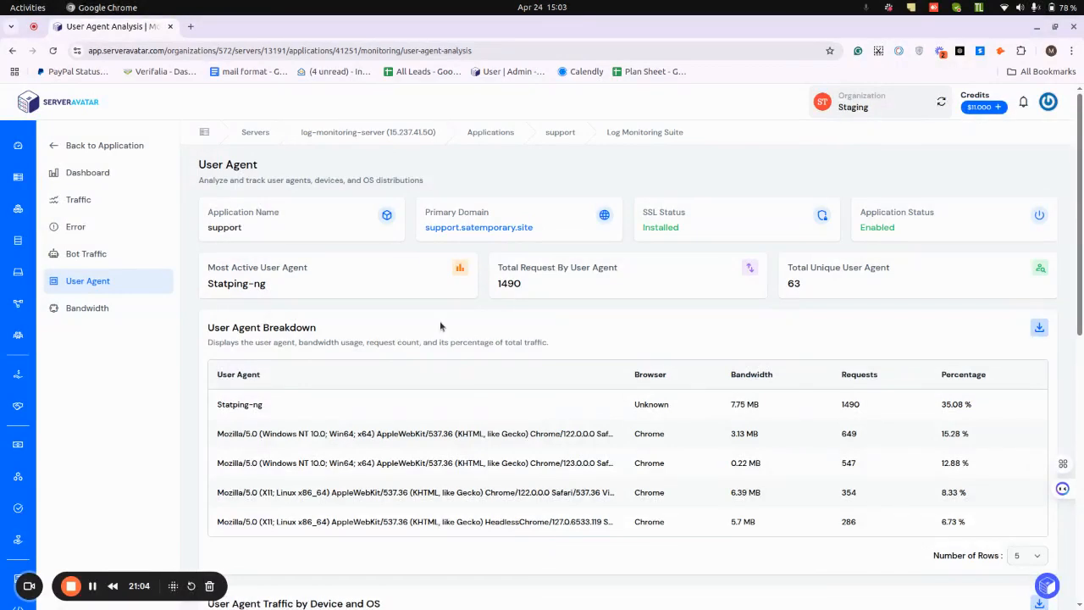
pyautogui.scroll(-4, 440, 344)
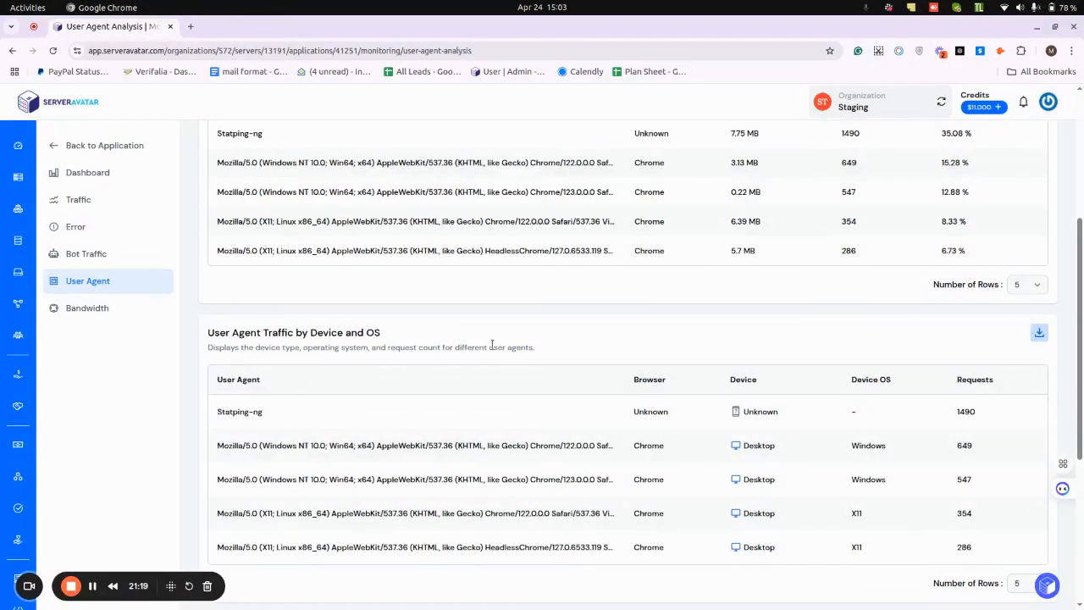
pyautogui.scroll(-1, 608, 298)
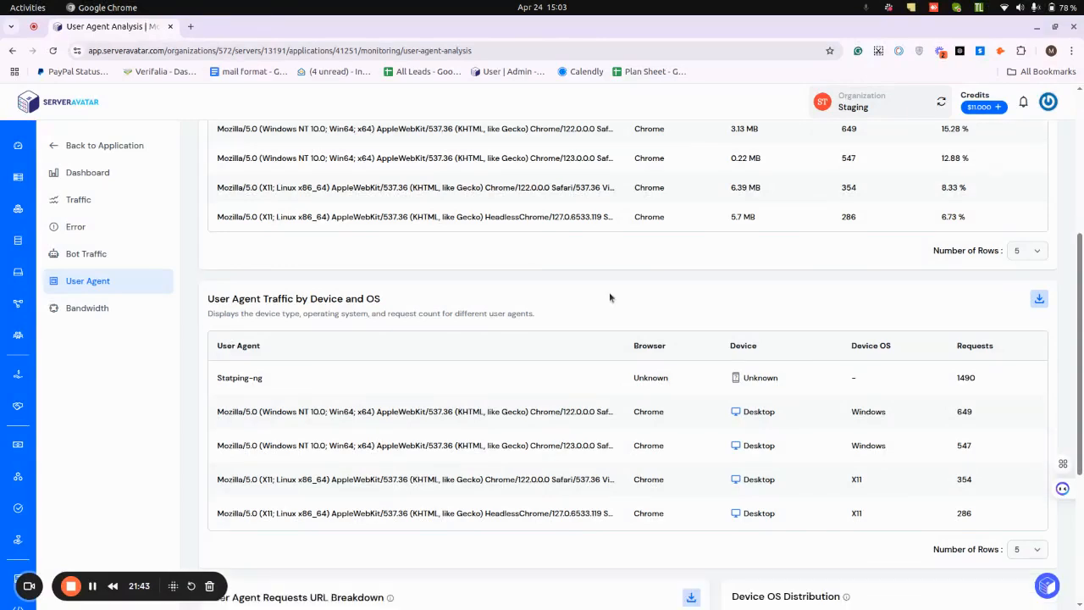
pyautogui.scroll(-4, 599, 334)
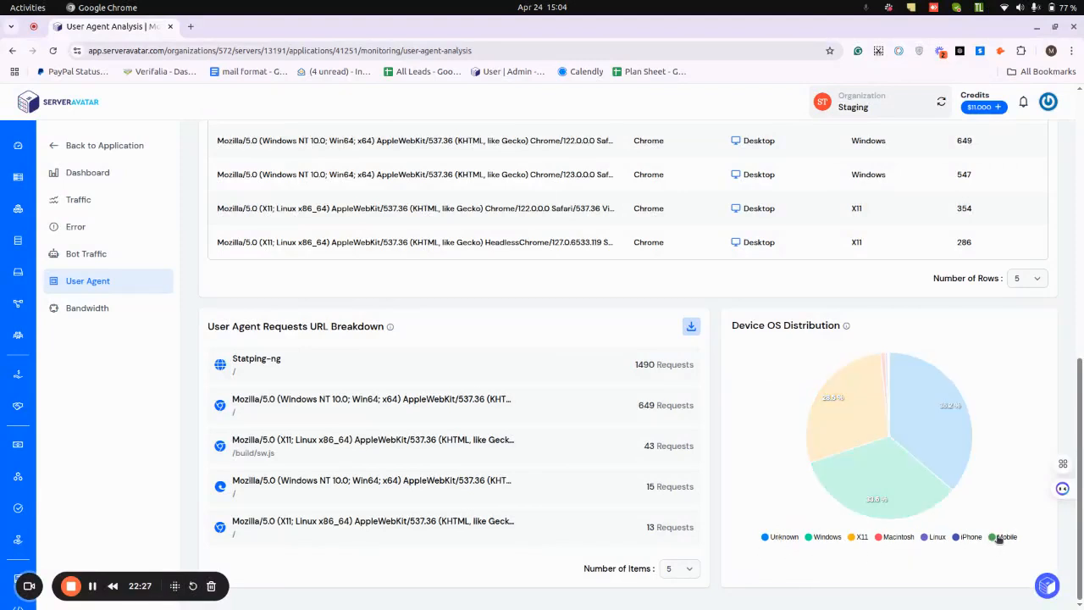
pyautogui.moveTo(828, 371)
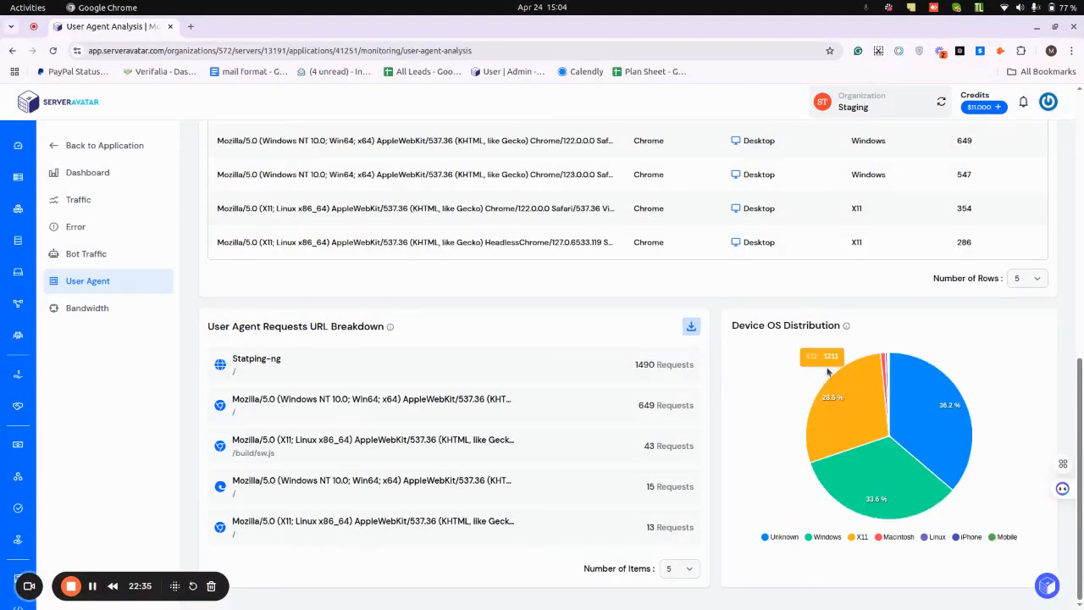
# Examine the bandwidth analysis by trend, IP and country, bot versus human usage, URL and file type, and return to the monitoring dashboard
pyautogui.click(124, 315)
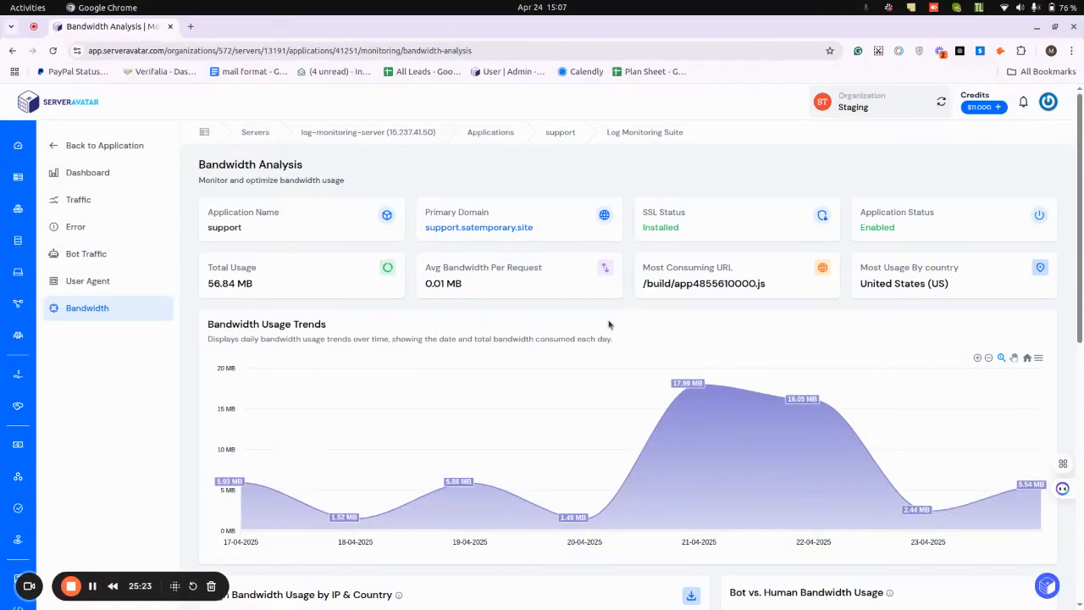
pyautogui.scroll(-5, 607, 325)
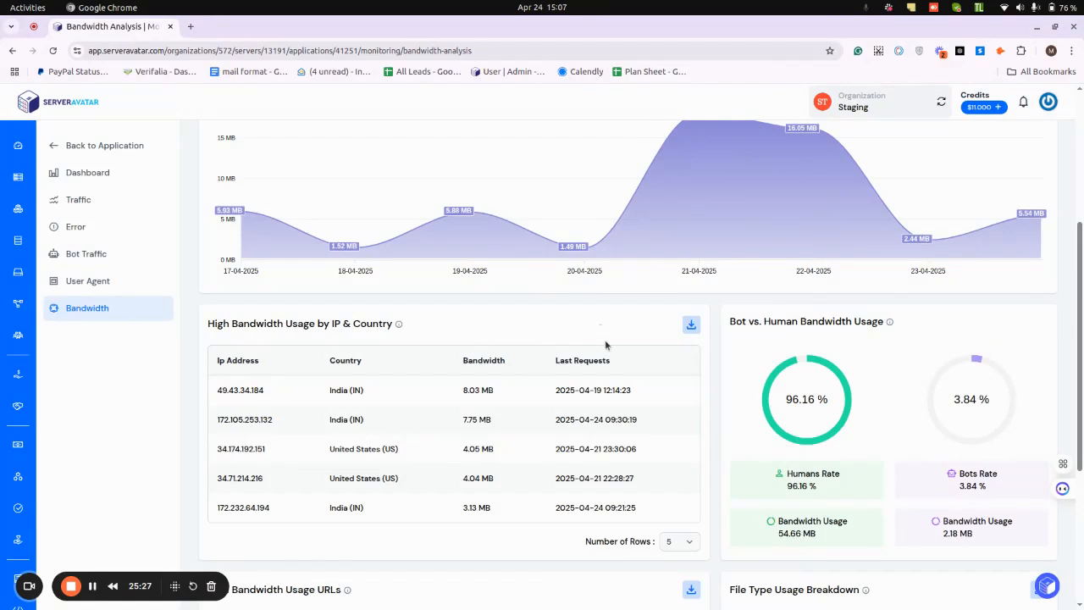
pyautogui.scroll(-1, 652, 272)
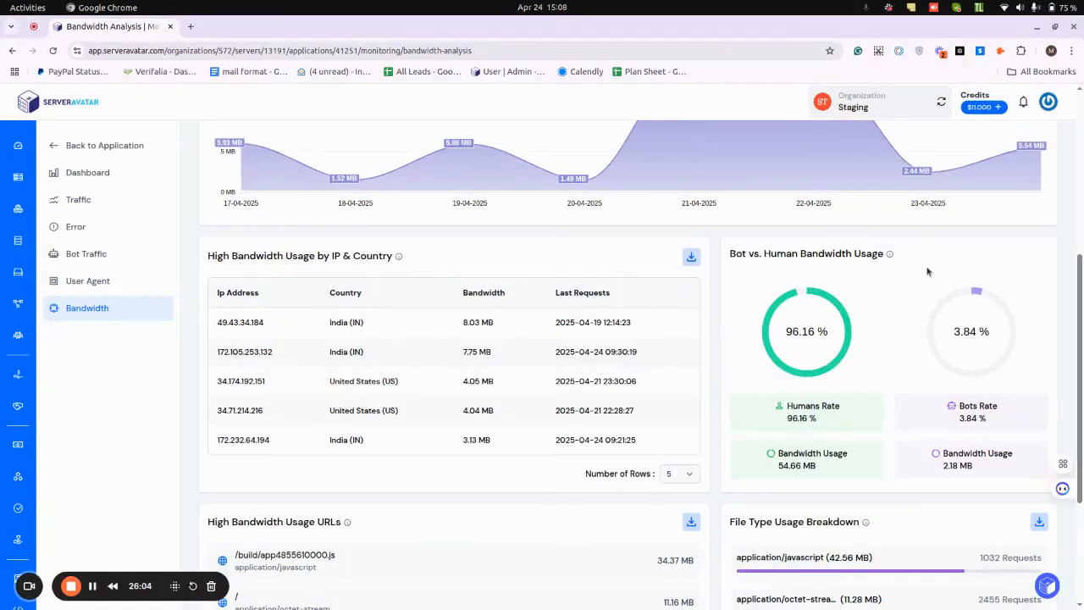
pyautogui.scroll(-1, 923, 269)
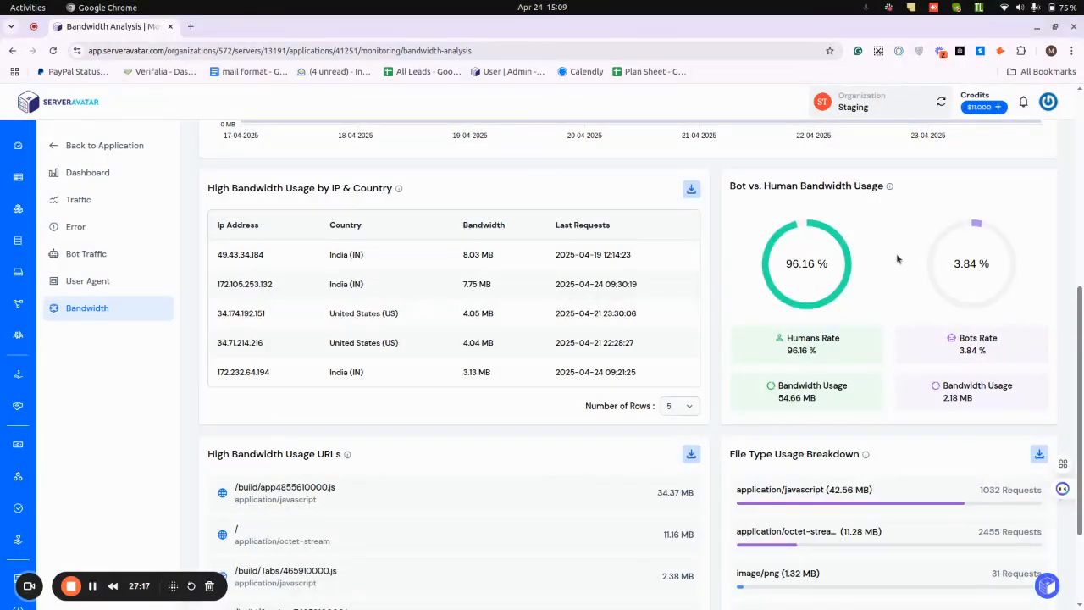
pyautogui.scroll(-2, 533, 454)
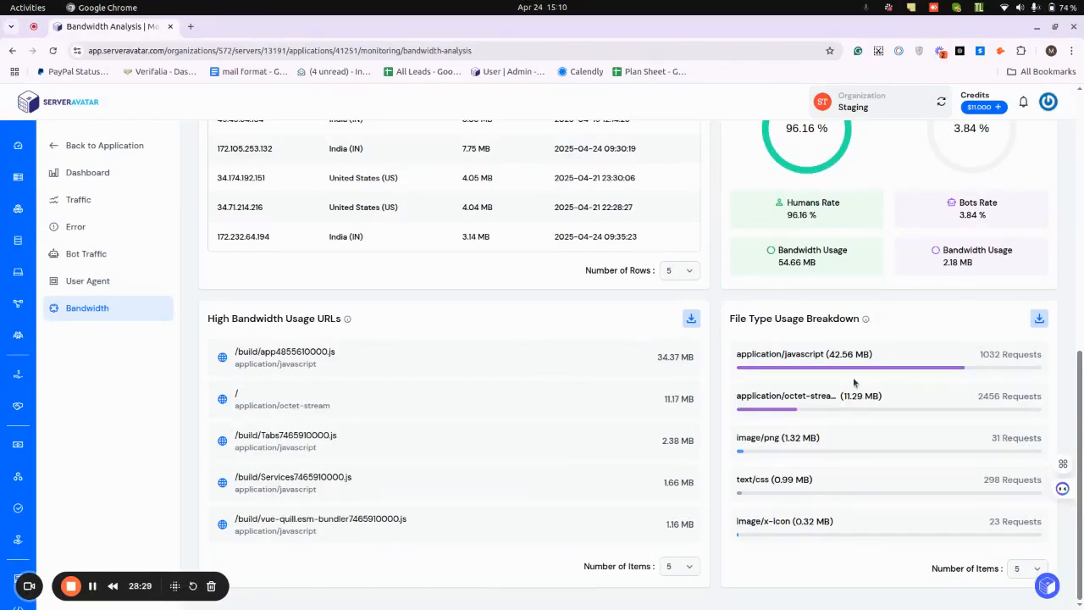
pyautogui.click(111, 173)
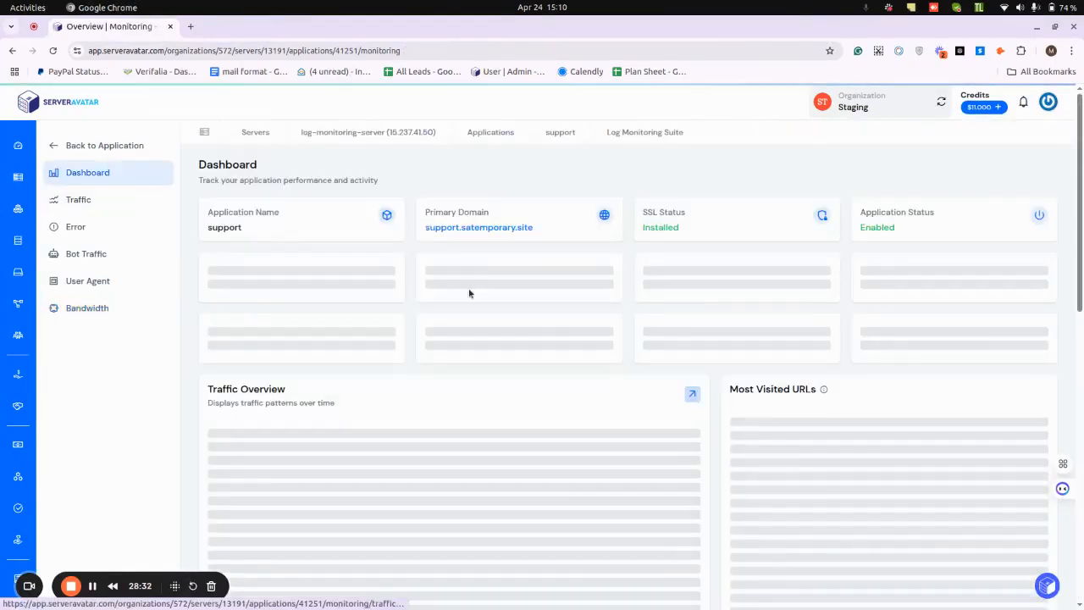